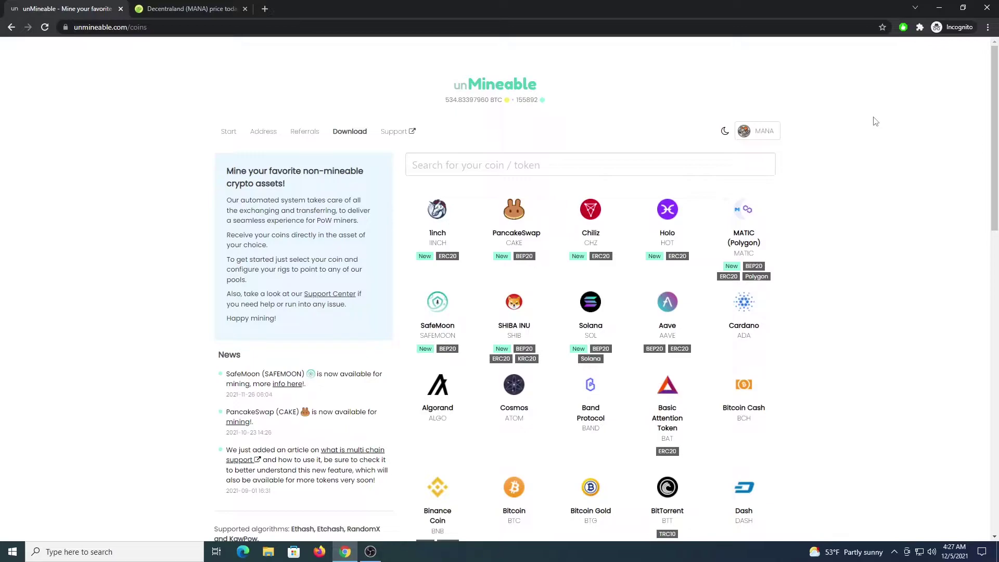
- Check Decentraland (MANA) on CoinGecko: Rank #40, priced at $3.84
click(215, 8)
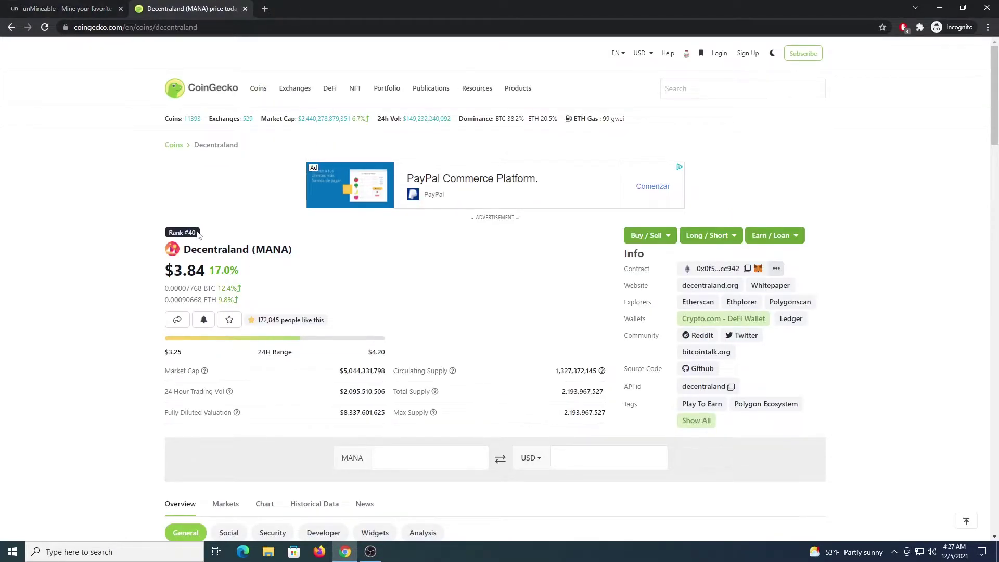
- Switch back to unMineable's coins grid, with MANA still the chosen payout coin
click(58, 9)
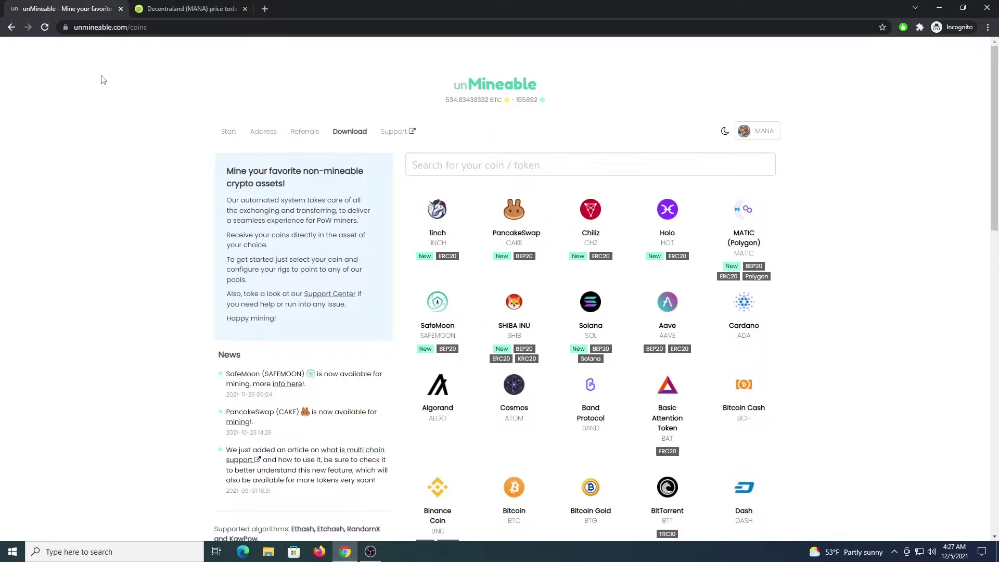
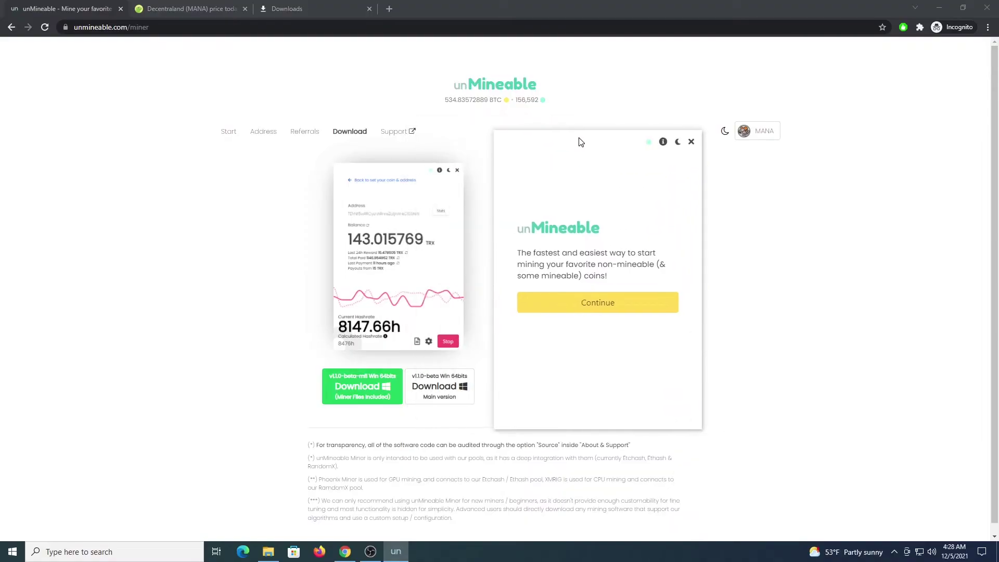
- Continue past the unMineable welcome screen
click(607, 312)
- Choose Decentraland (MANA) as the coin to mine, filtering the list with 'man'
click(623, 300)
click(604, 221)
text(mana)
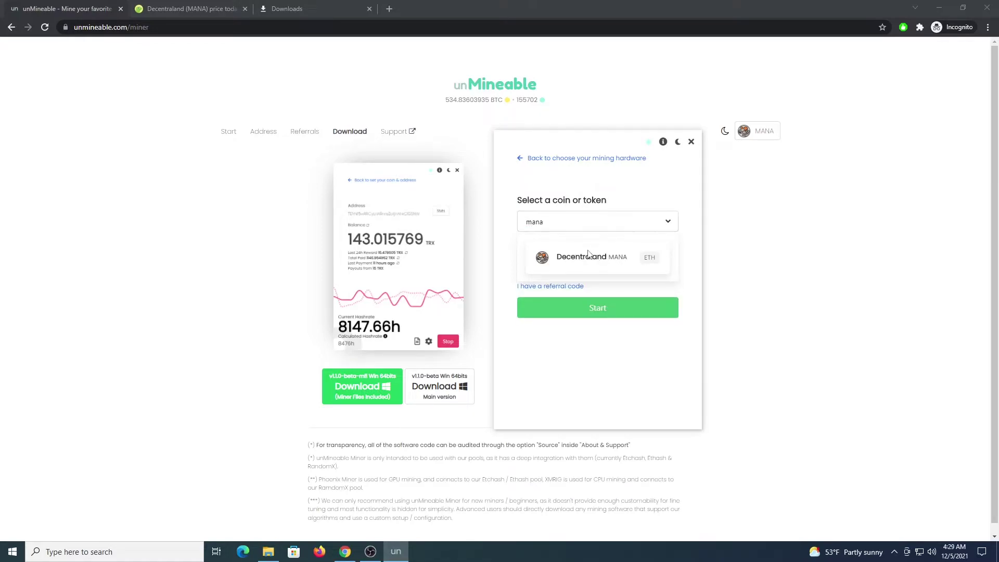
click(578, 256)
- Replace the old wallet address with the new one, add the referral code, and start mining
double_click(577, 264)
key(ctrl+v)
click(550, 286)
click(619, 373)
click(647, 415)
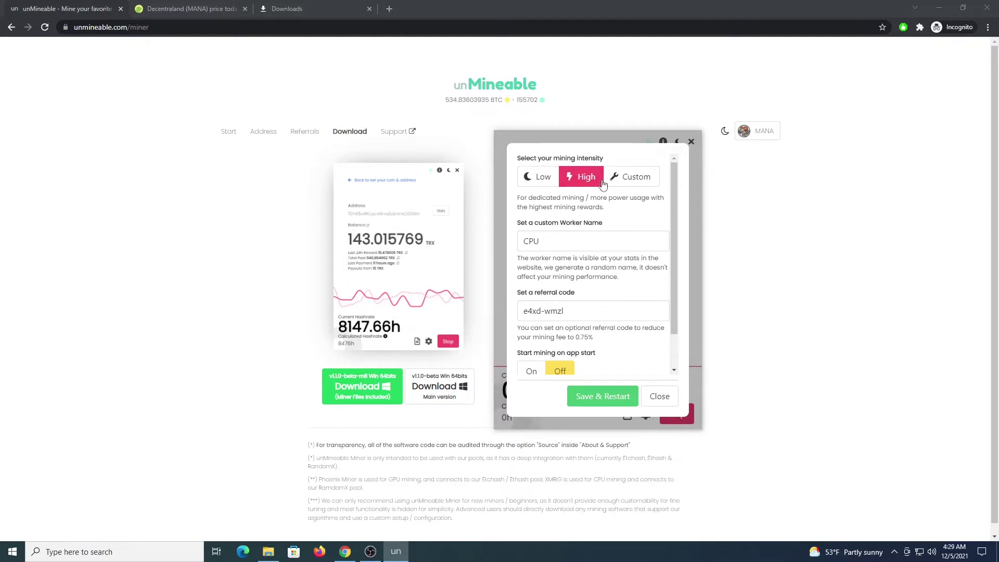
double_click(588, 234)
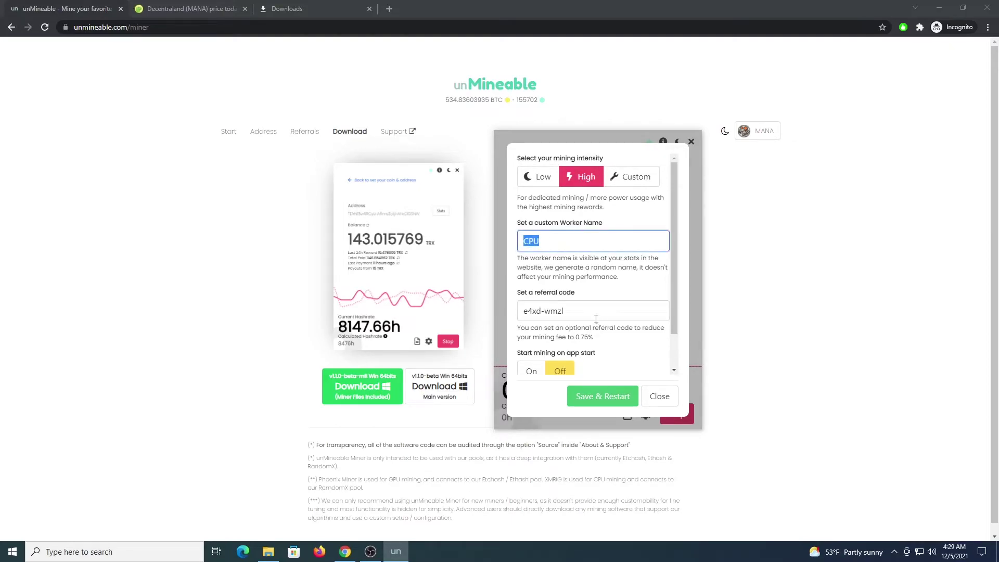
click(660, 396)
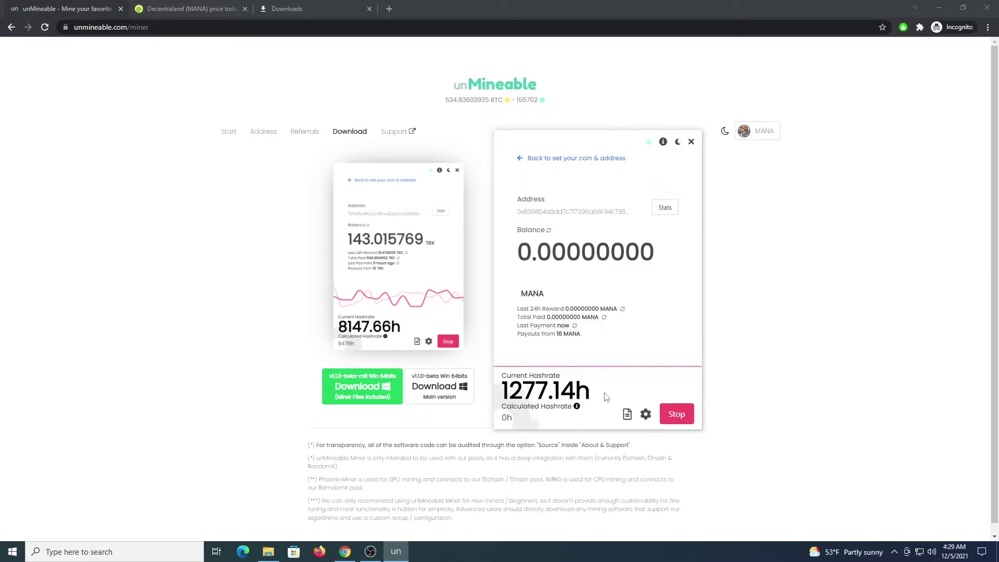
- Stop the unMineable miner and enter MANA and the wallet address in the XMRig script
click(677, 415)
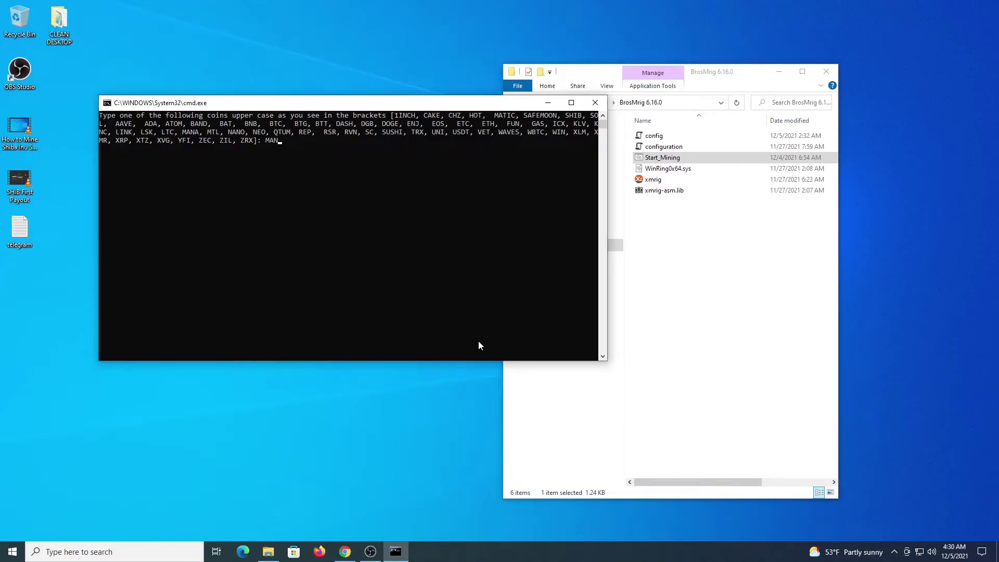
key(Return)
text(0x838804a3dd7c717396a68F94E736eAf76b911632)
key(Return)
- Set the location to eu and the worker name to rig1 to finish the setup
text(eu)
key(Return)
text(rig)
key(Return)
key(Return)
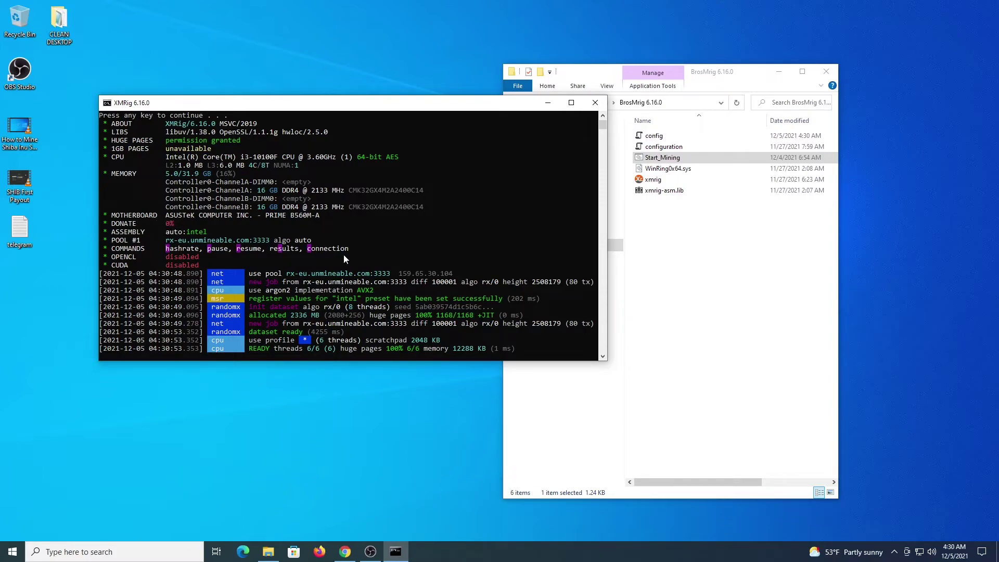
- Minimize XMRig and launch the Start_Mining script in the gminer_2_73_windows64 folder
click(547, 103)
click(552, 103)
double_click(658, 149)
click(659, 161)
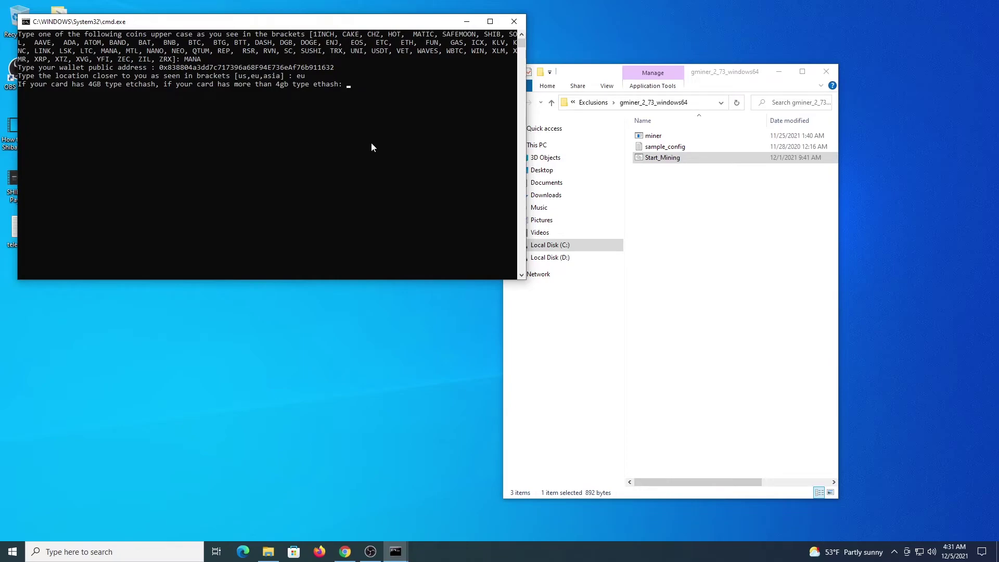
- Answer the GMiner prompts with eu, etchash and gpuworker, then terminate it with Ctrl+C and Y
text(etchash)
key(Return)
text(gpuworker)
key(Return)
key(ctrl+c)
text(y)
key(Return)
- Restore the XMRig console, center it, and show its hashrate report of about 1663 H/s
click(396, 551)
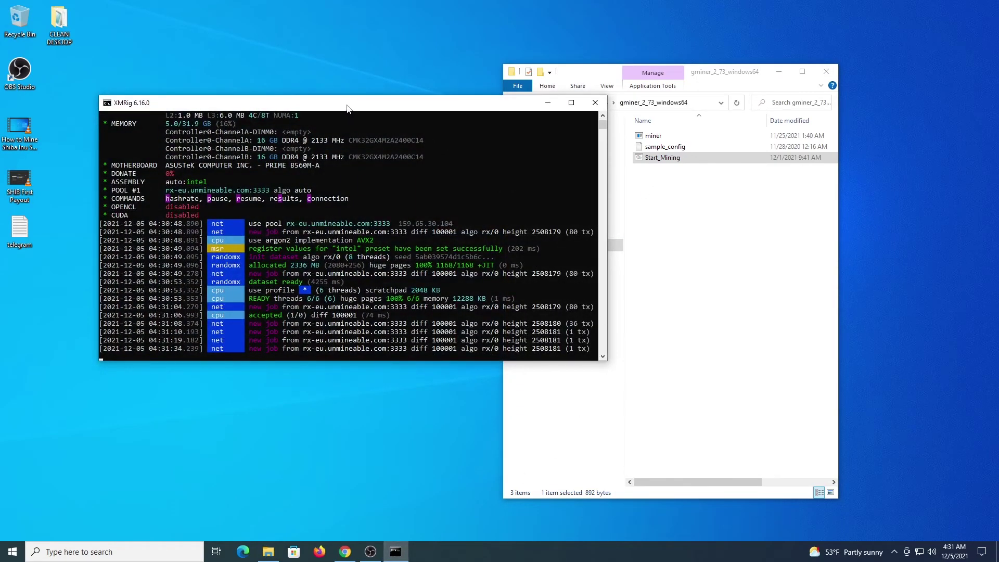
drag(349, 109, 458, 126)
key(h)
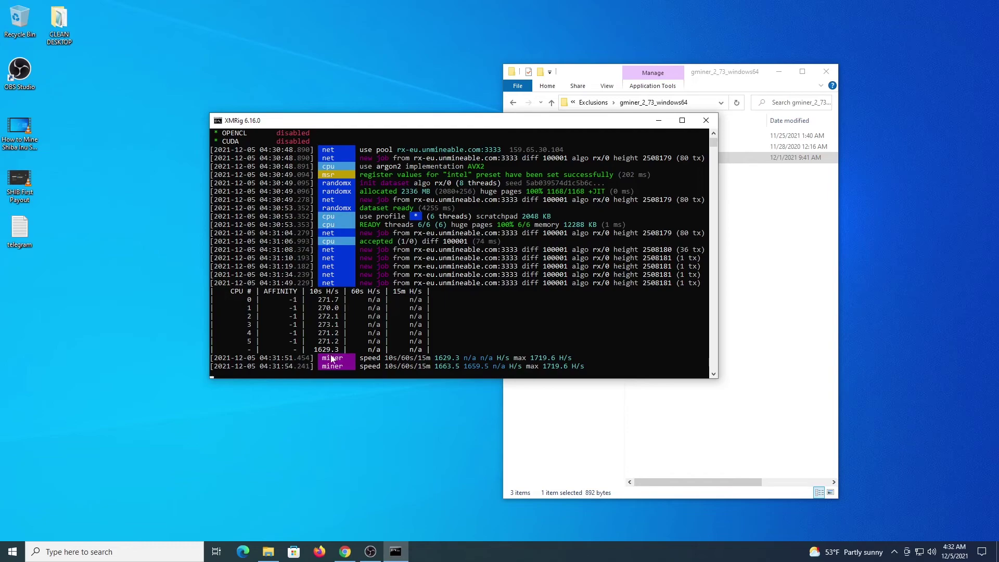